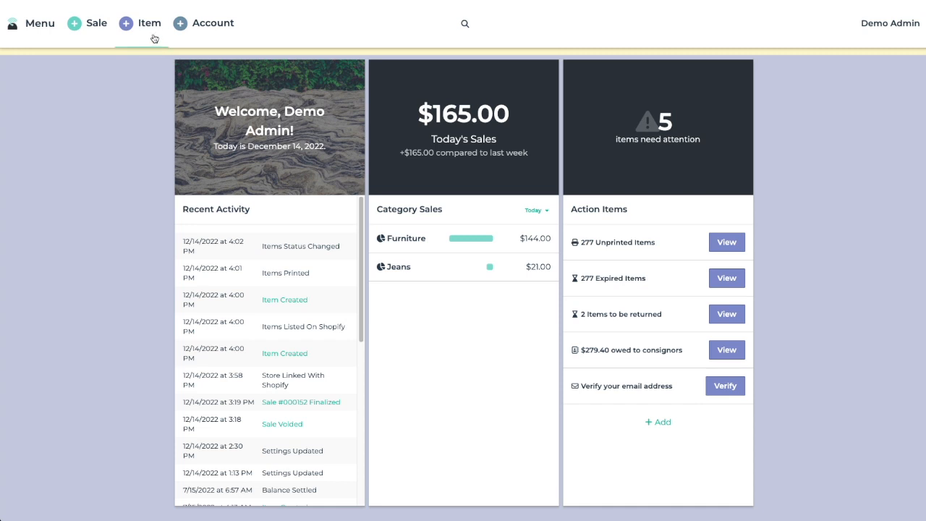
Start a new item for the Clark Ltd account with the category Shoes and the description teach.
left_click(149, 24)
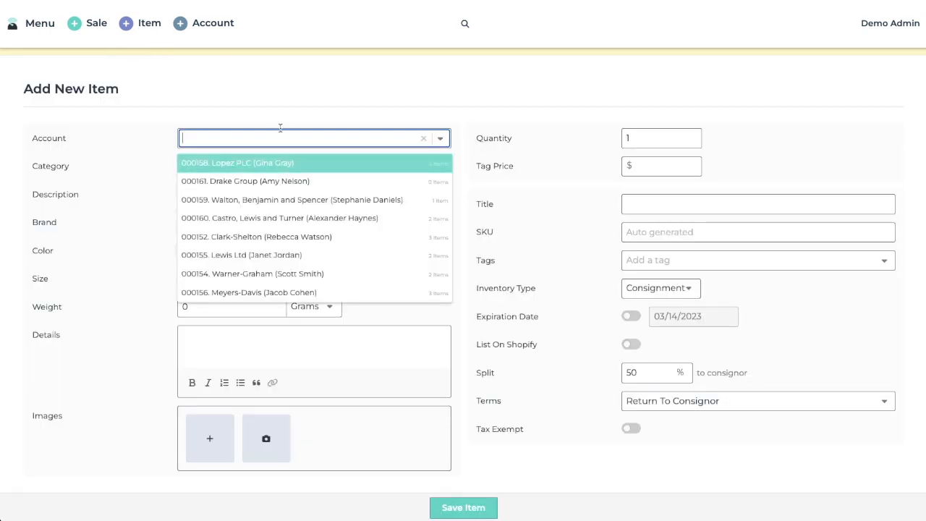
type("clark")
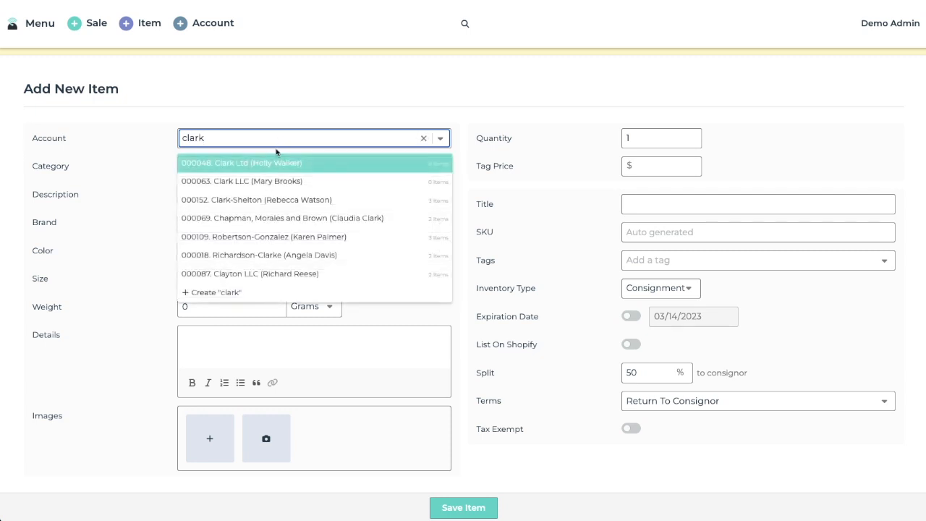
left_click(273, 160)
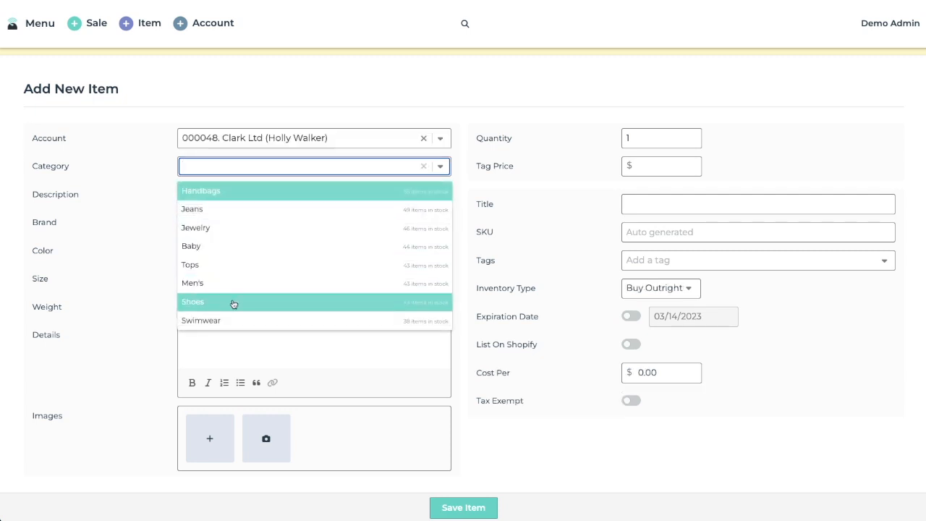
left_click(232, 301)
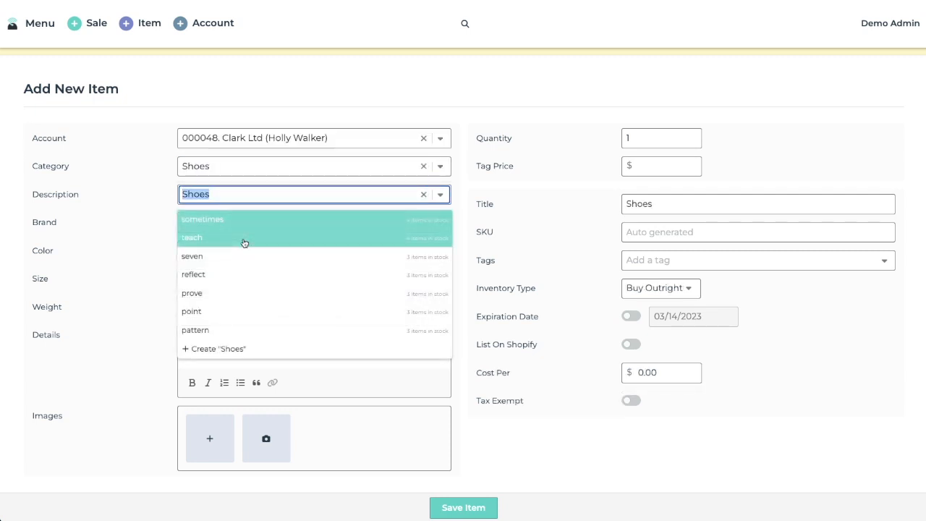
left_click(244, 242)
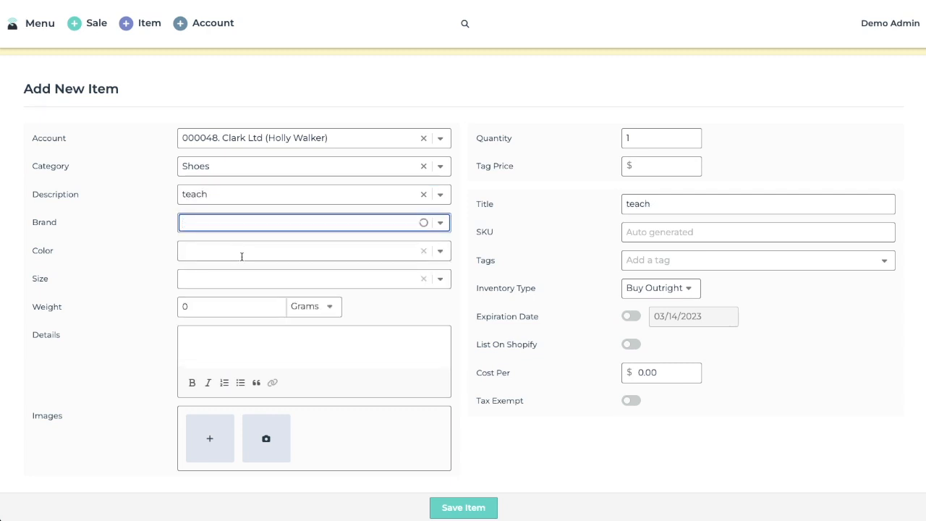
Set the shoe item's brand to sister, its color to blue and its size to 9.
left_click(243, 253)
type("blue")
key("Return")
type("9")
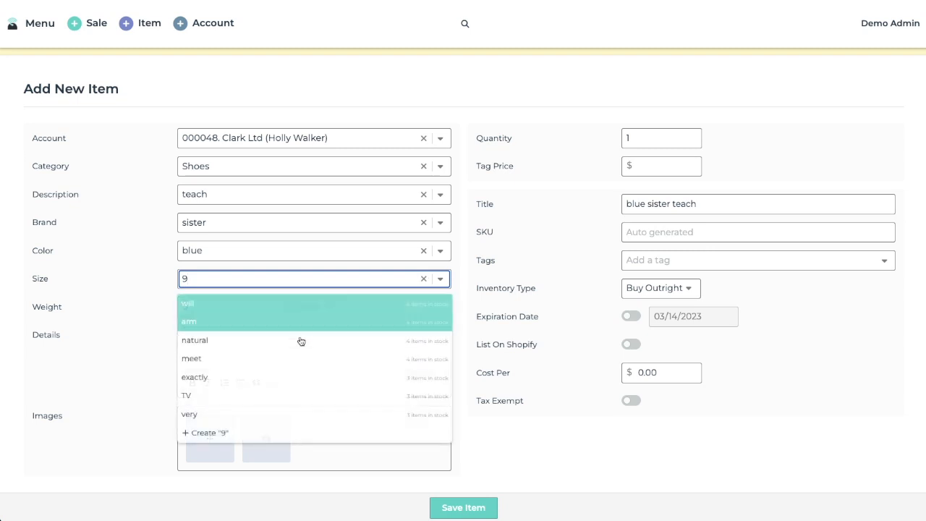
key("Return")
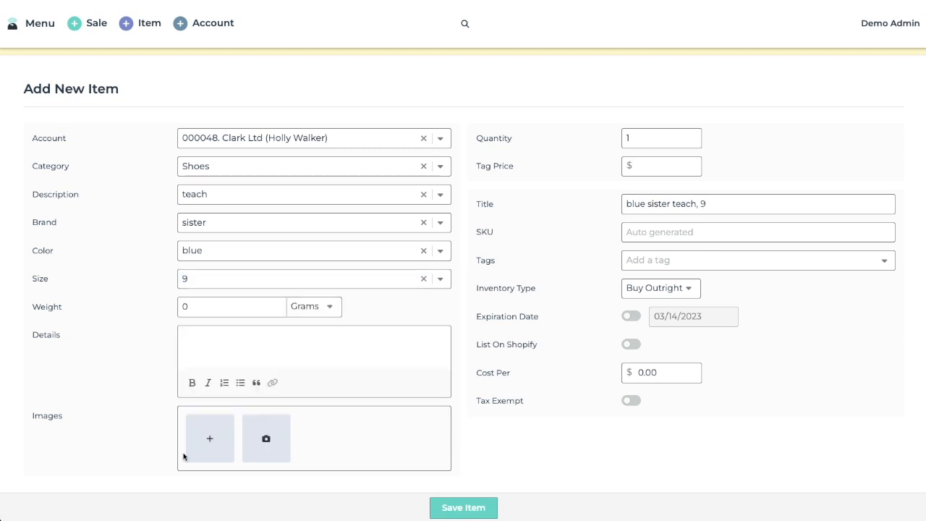
Add the image 601718.jpeg from Downloads to the shoe item and set its tag price to $70.
left_click(225, 442)
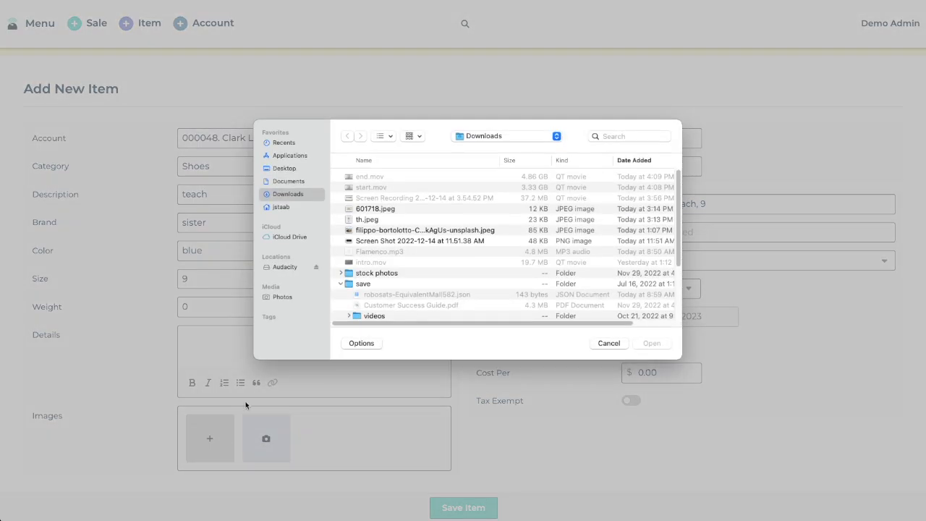
double_click(372, 209)
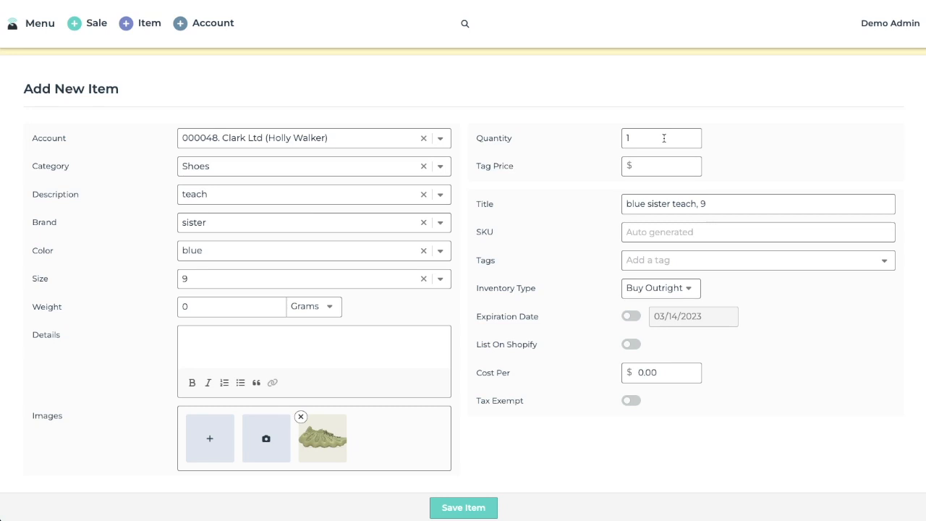
left_click(664, 138)
left_click(662, 165)
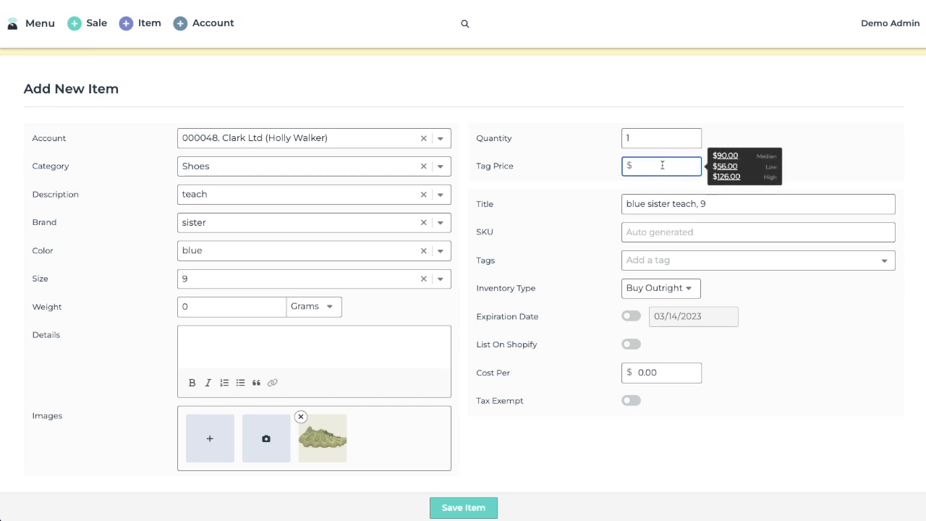
type("70")
Change the shoe item's inventory type to Consignment with a 60% split to the consignor.
left_click(669, 289)
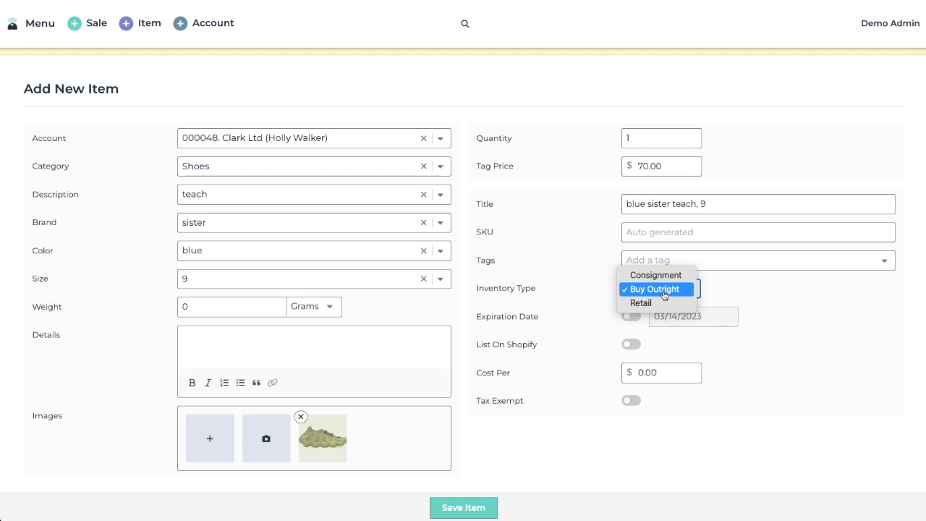
left_click(663, 279)
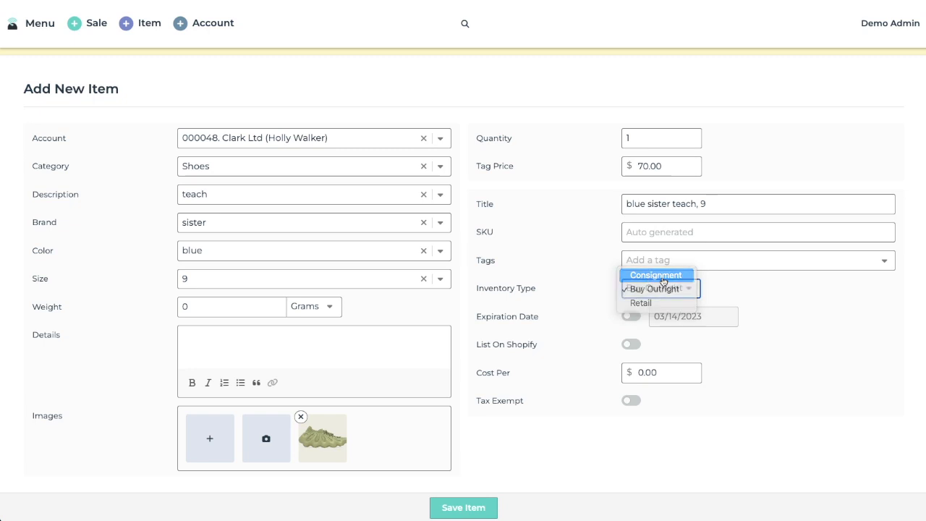
left_click(640, 370)
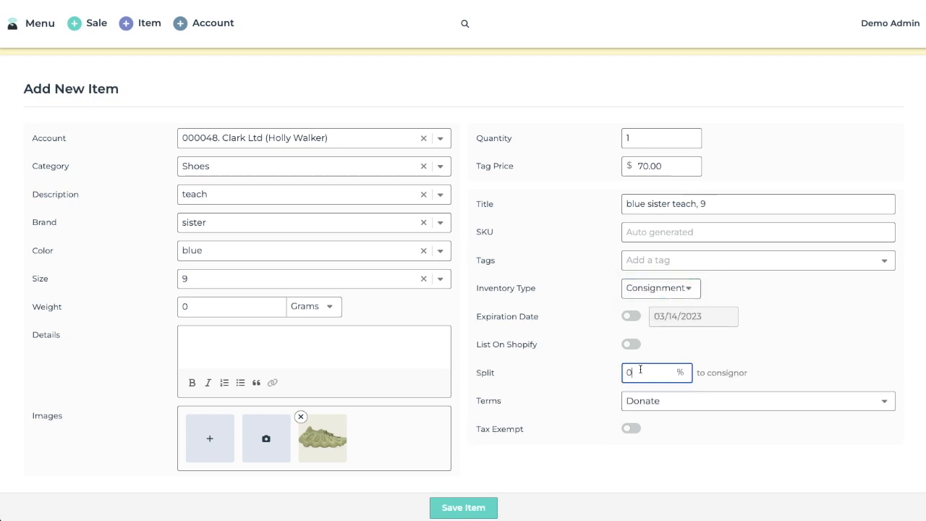
left_click_drag(640, 372, 603, 377)
type("60")
Set the terms to Return To Consignor, enable listing on Shopify and save the shoe item.
left_click(742, 400)
left_click(730, 442)
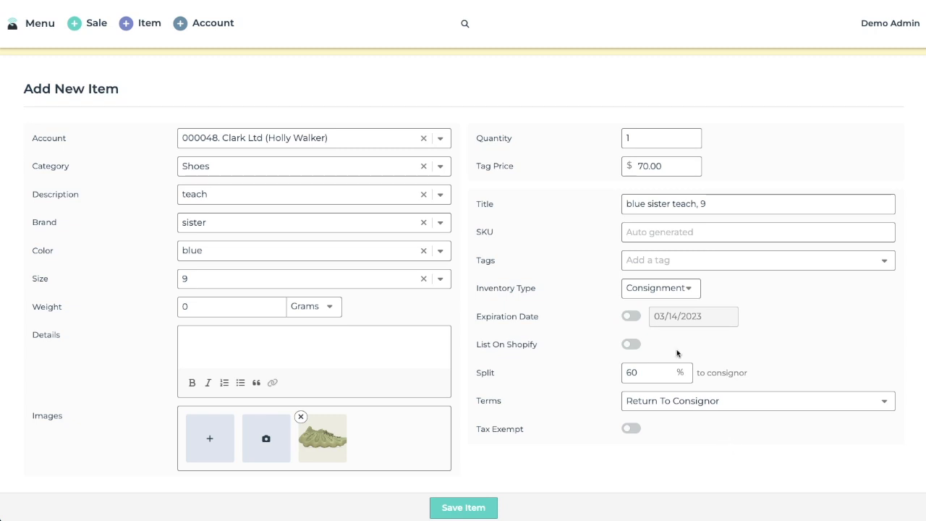
left_click(633, 345)
left_click(475, 509)
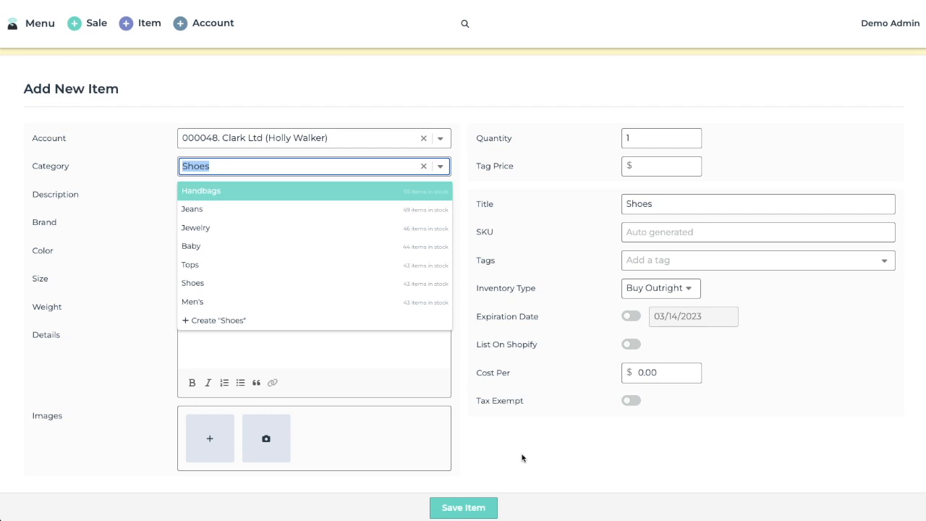
Set the category of the new Clark Ltd item to Baby and its description to onesie.
type("baby")
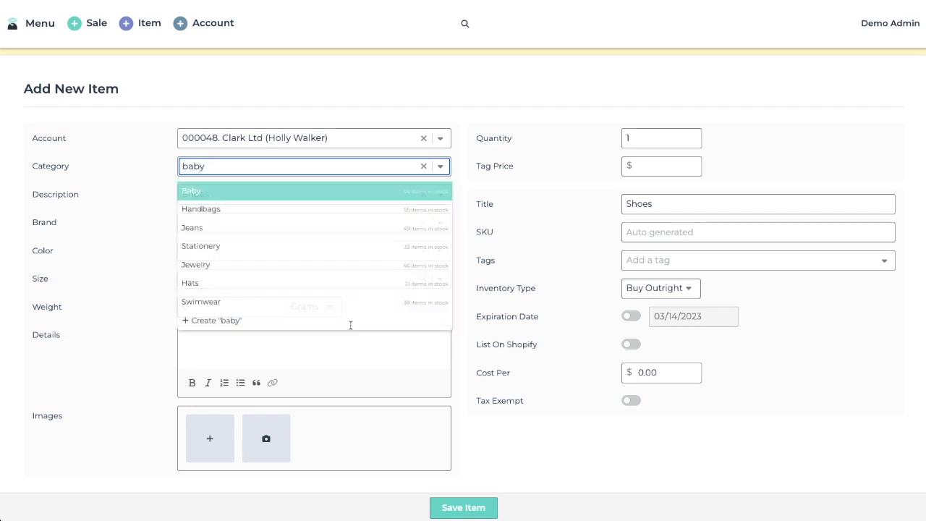
left_click(224, 192)
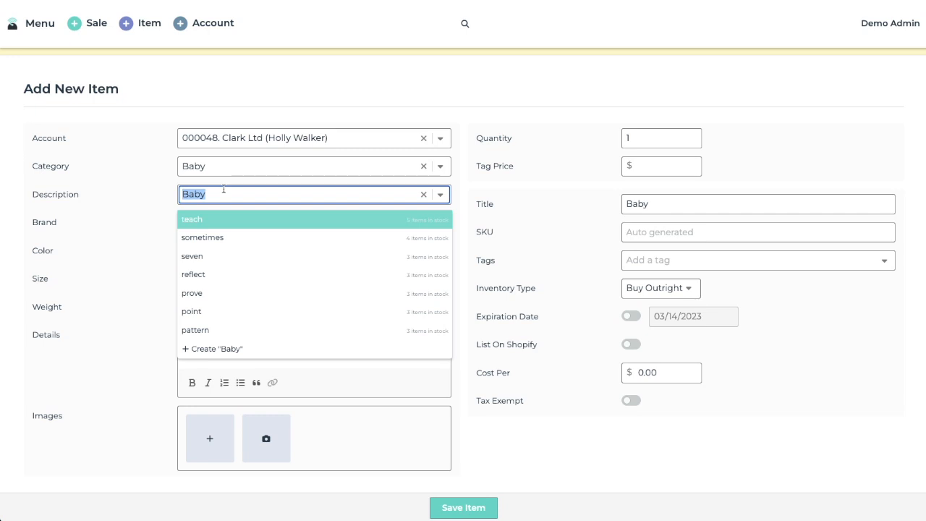
type("onesie")
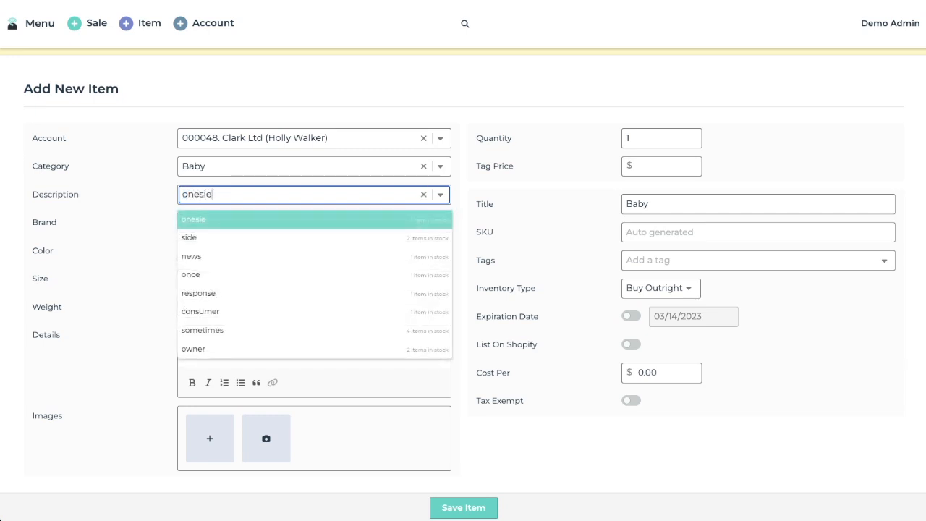
left_click(246, 217)
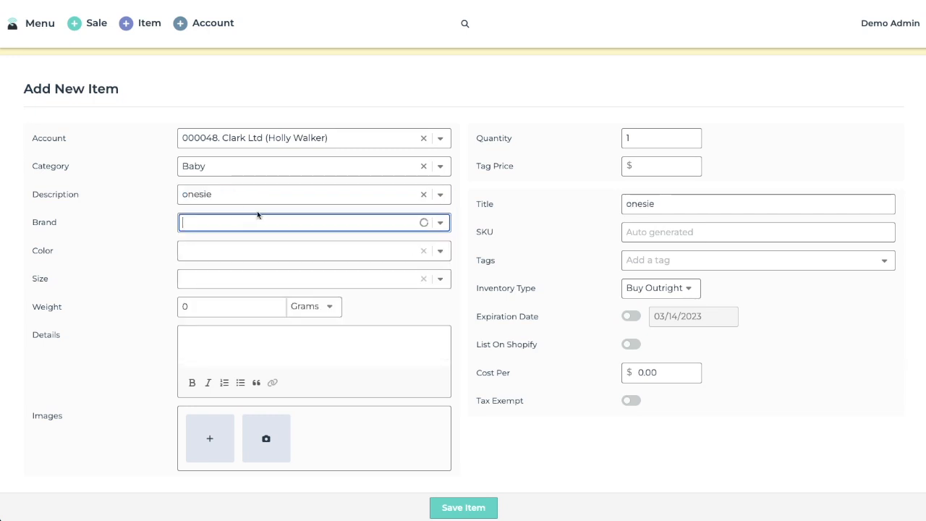
Set the onesie's quantity to 8 and its tag price to $1.
left_click(641, 141)
key("BackSpace")
type("8")
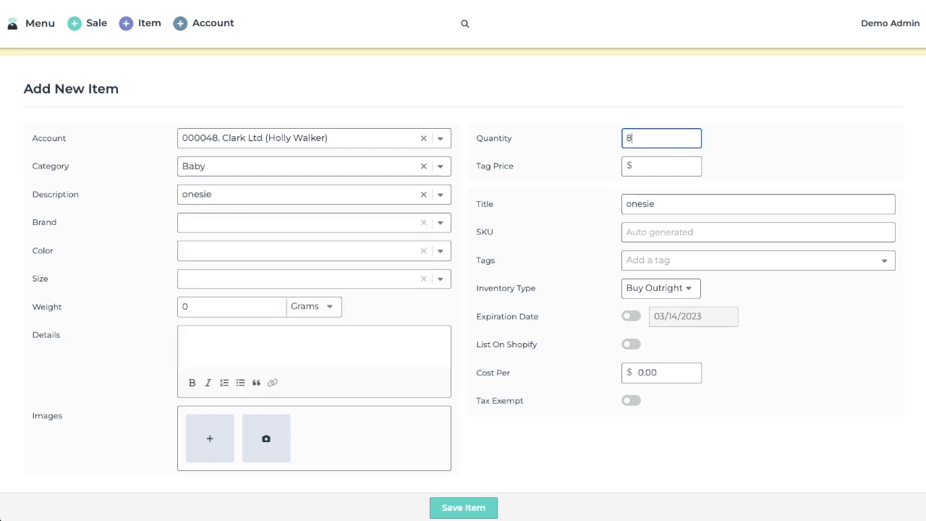
key("Tab")
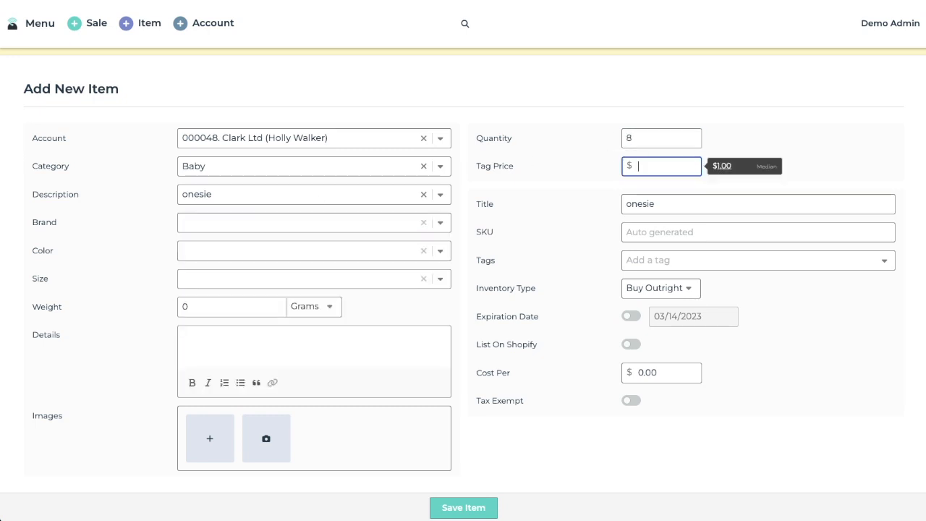
type("1")
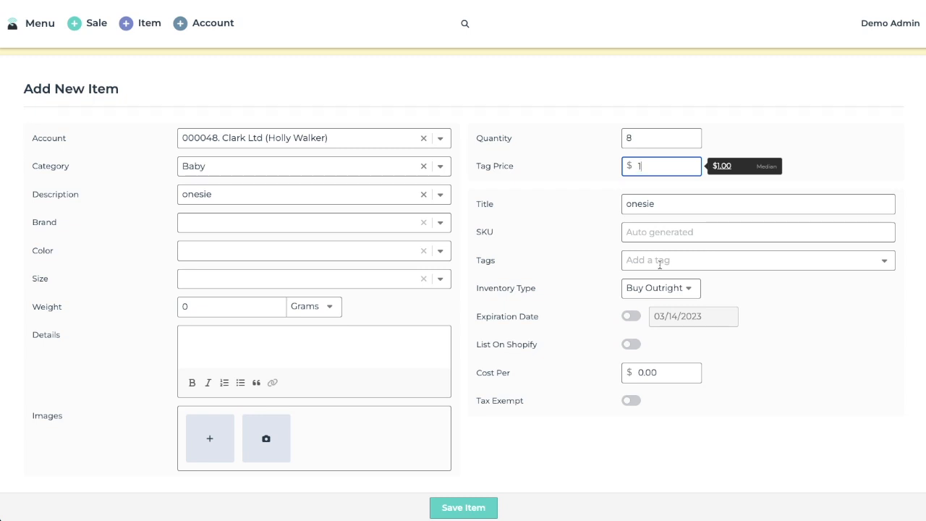
Keep the onesie's inventory type as Buy Outright, set the cost per item to $0.25 and save the item.
left_click(664, 289)
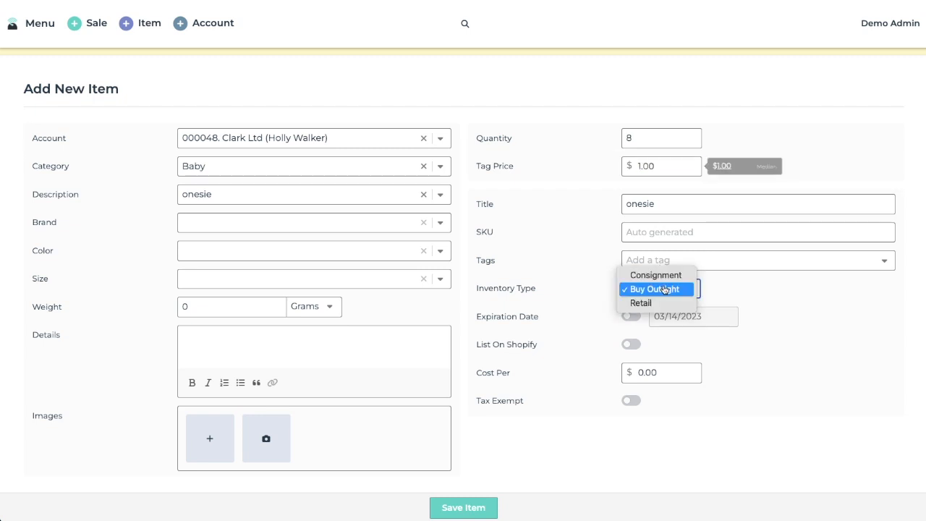
left_click(664, 289)
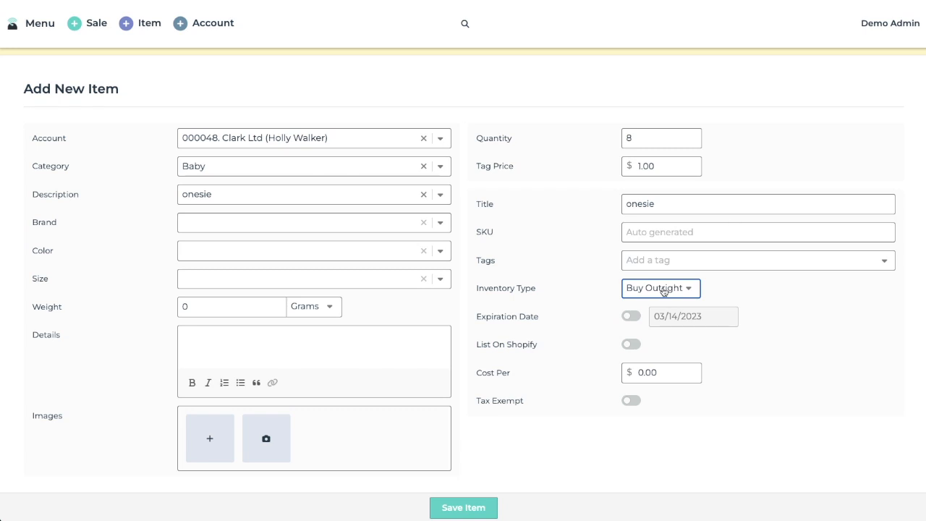
left_click(660, 373)
type(".25")
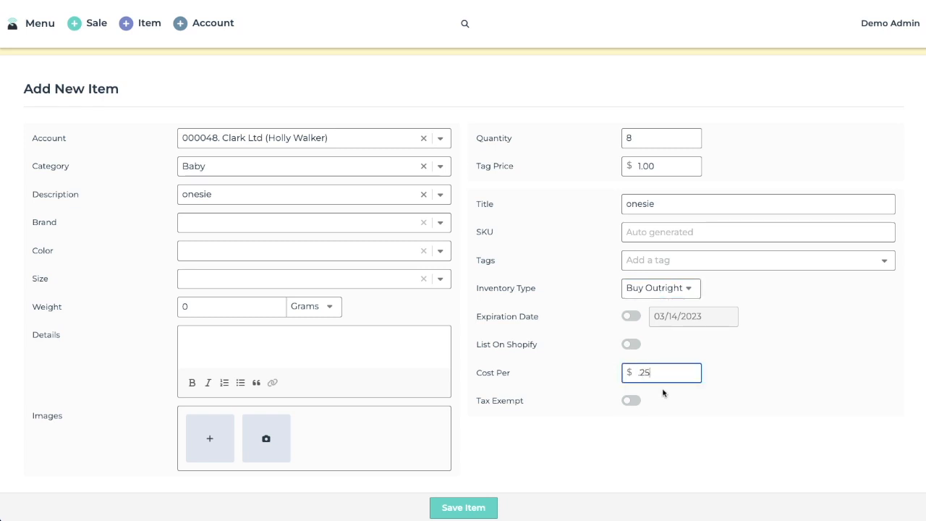
left_click(484, 507)
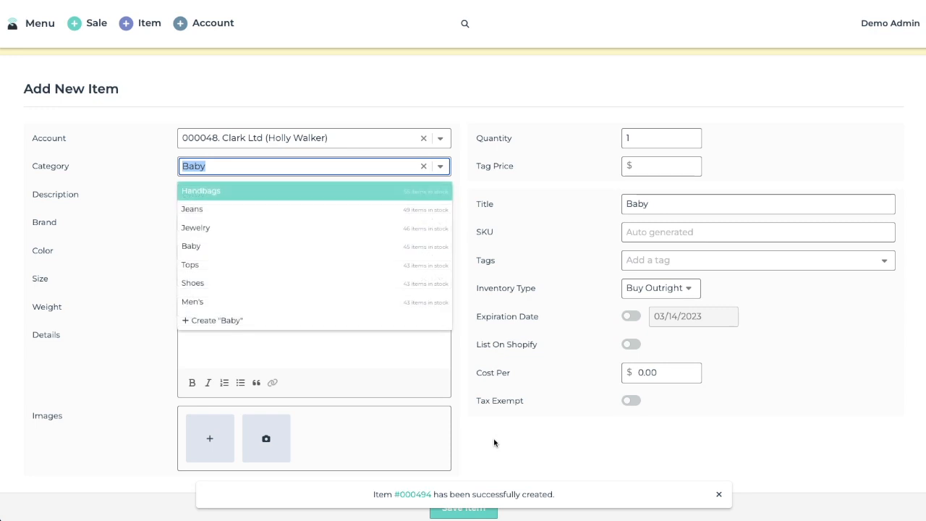
Open the inventory list and remove both the expiration and quantity filters.
left_click(62, 26)
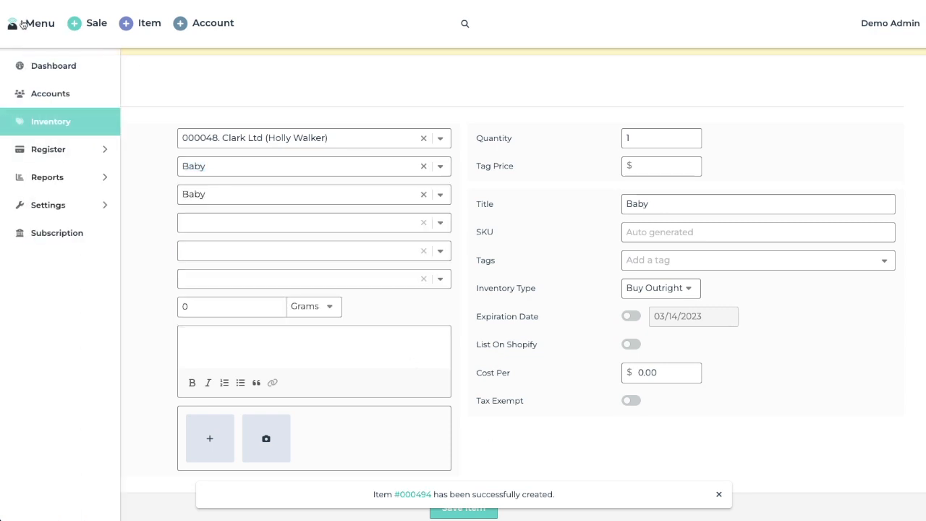
left_click(72, 131)
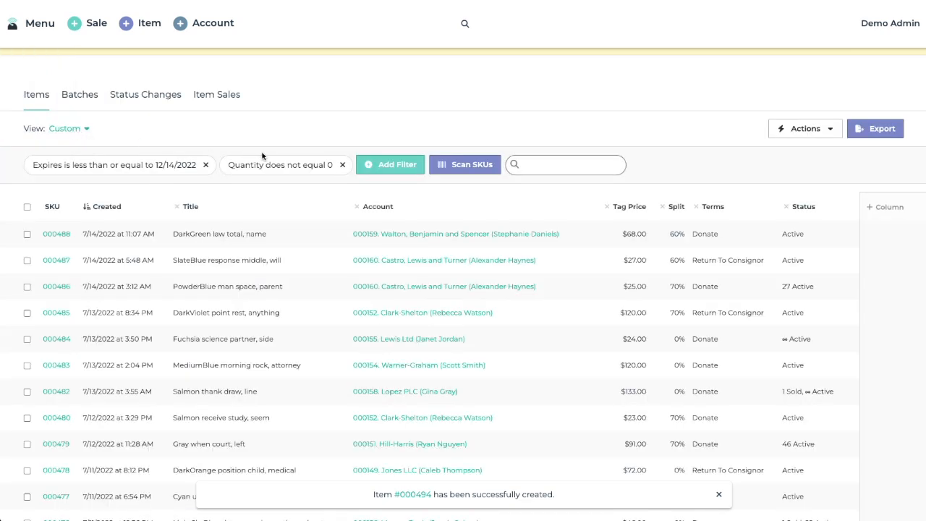
left_click(342, 165)
left_click(207, 165)
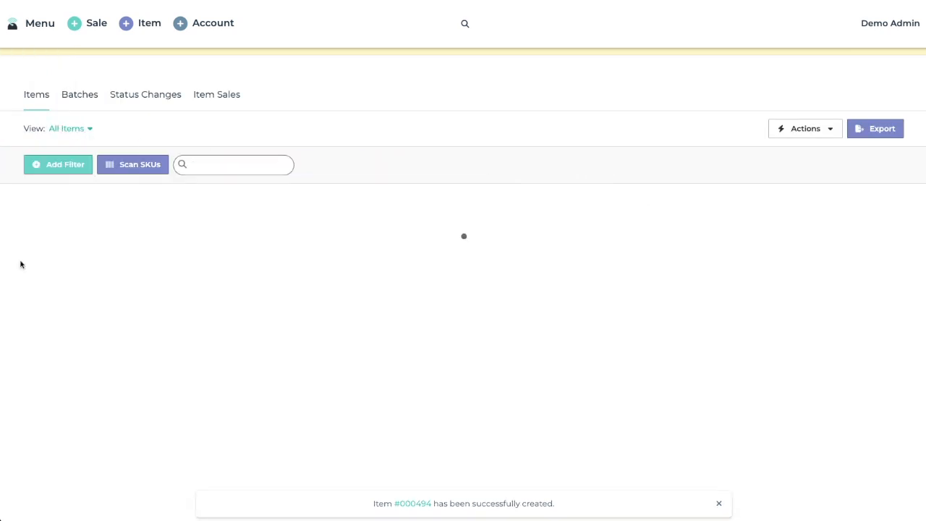
Print labels for the two newly created items, onesie and blue sister teach, 9.
left_click(27, 234)
left_click(27, 259)
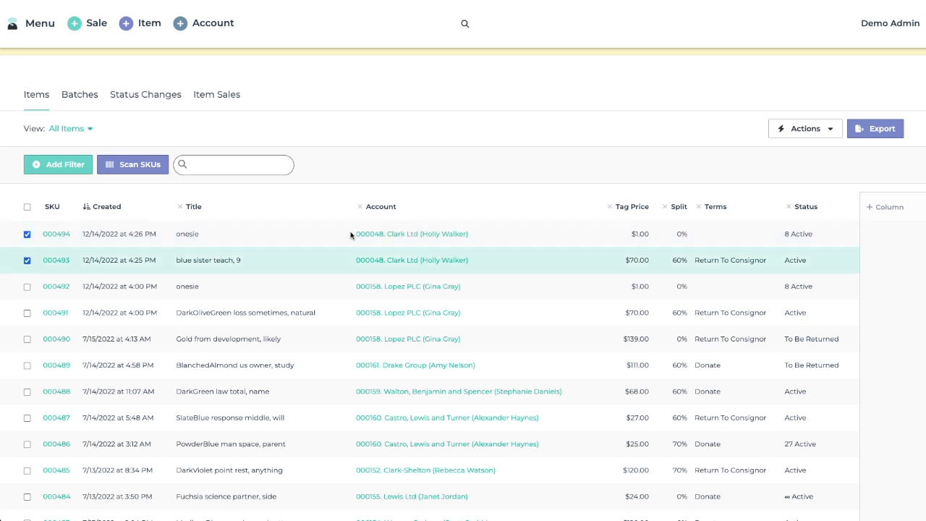
left_click(822, 134)
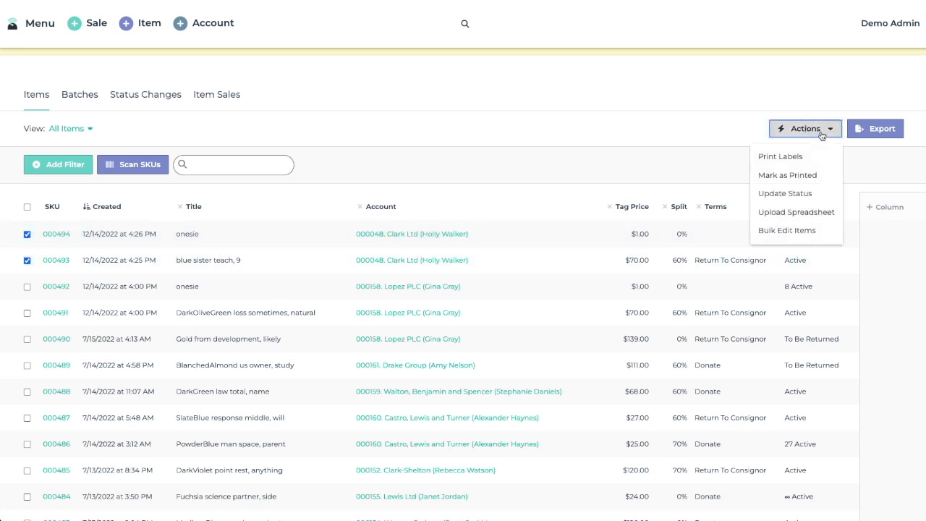
left_click(795, 161)
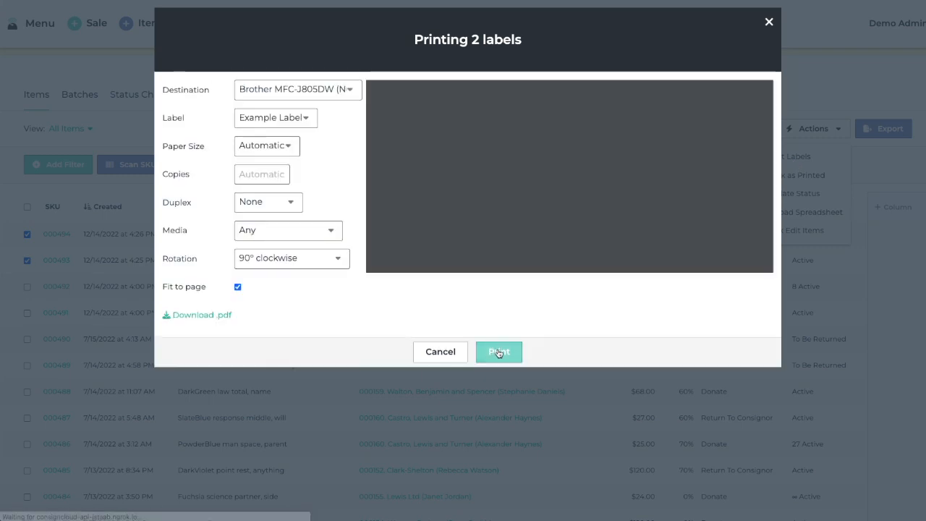
left_click(499, 353)
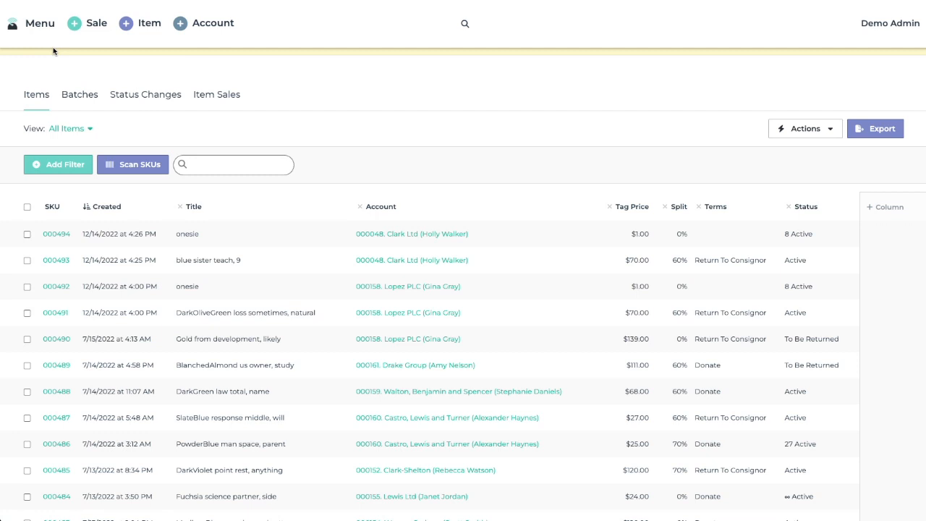
Return to the dashboard and open the list of expired items from the action items.
left_click(36, 23)
left_click(50, 63)
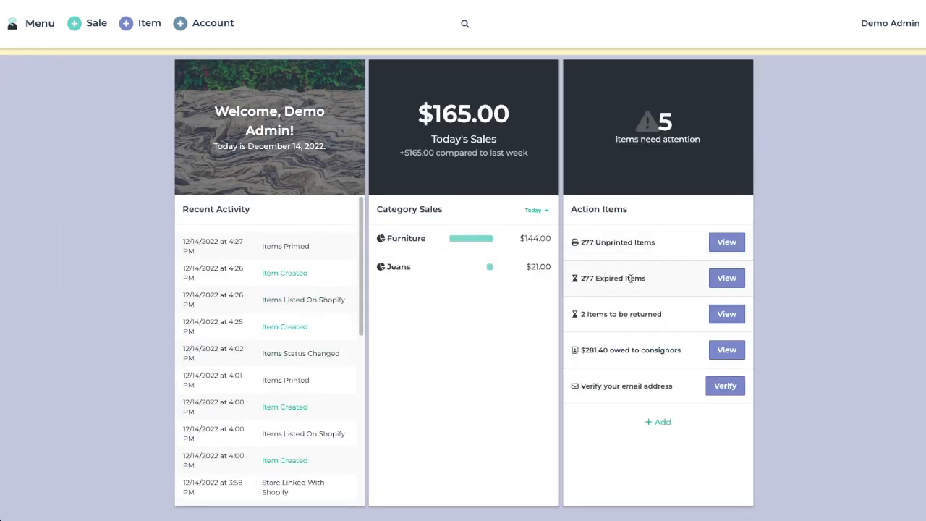
left_click(717, 281)
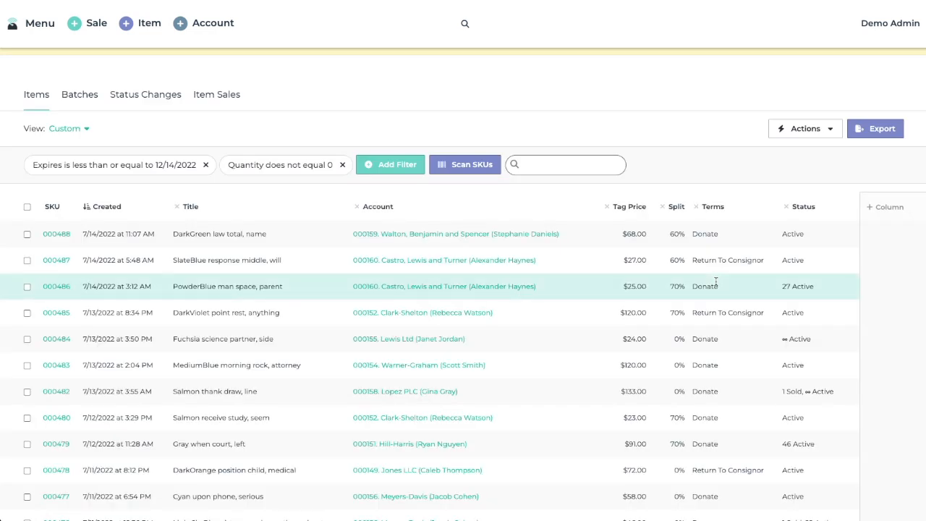
Change the status of the expired items with SKUs 000488, 000487 and 000486 to To Be Returned.
left_click(27, 233)
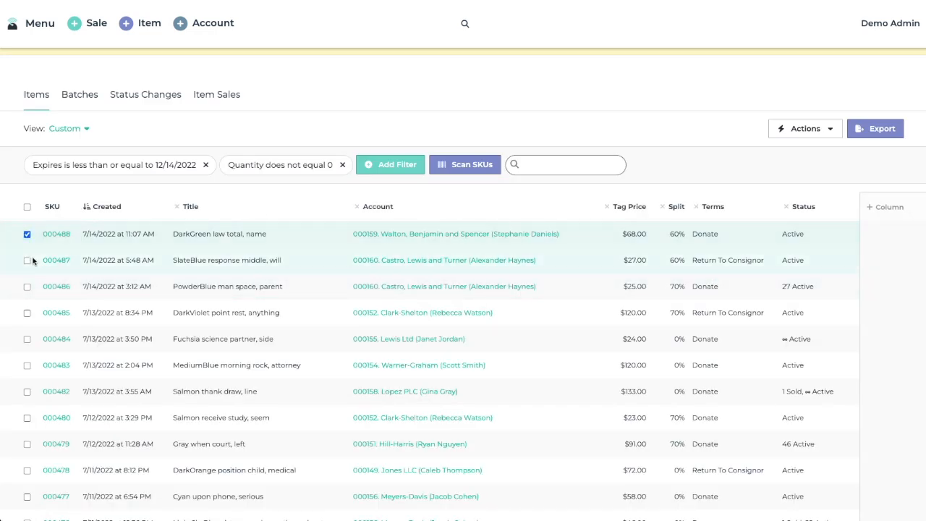
left_click(27, 260)
left_click(27, 287)
left_click(803, 128)
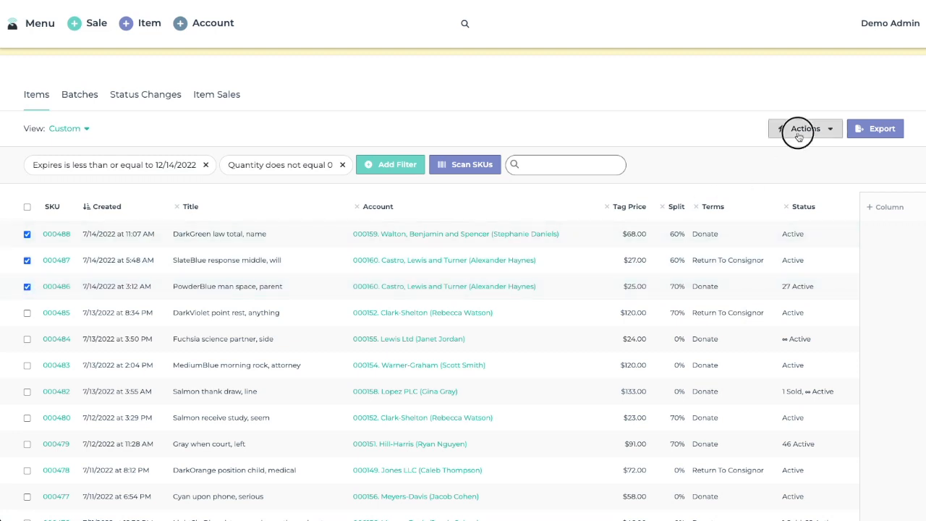
left_click(791, 196)
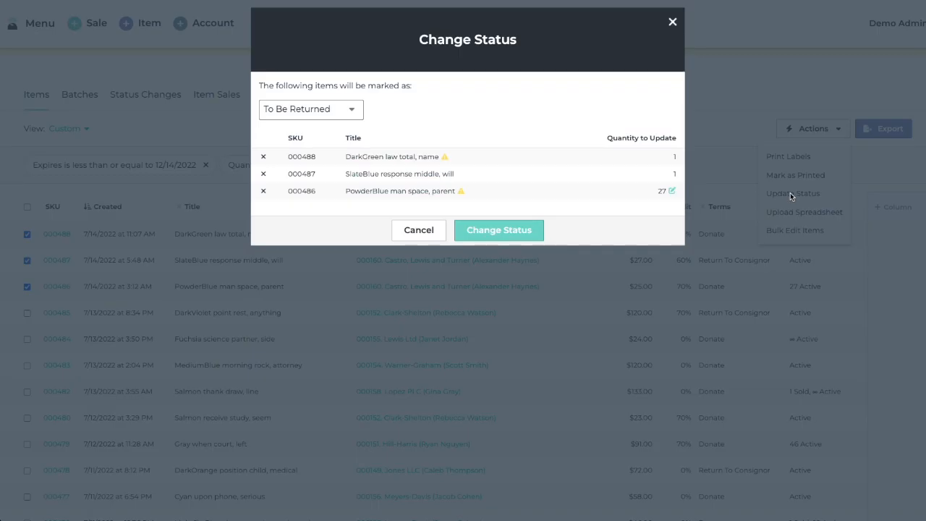
left_click(505, 230)
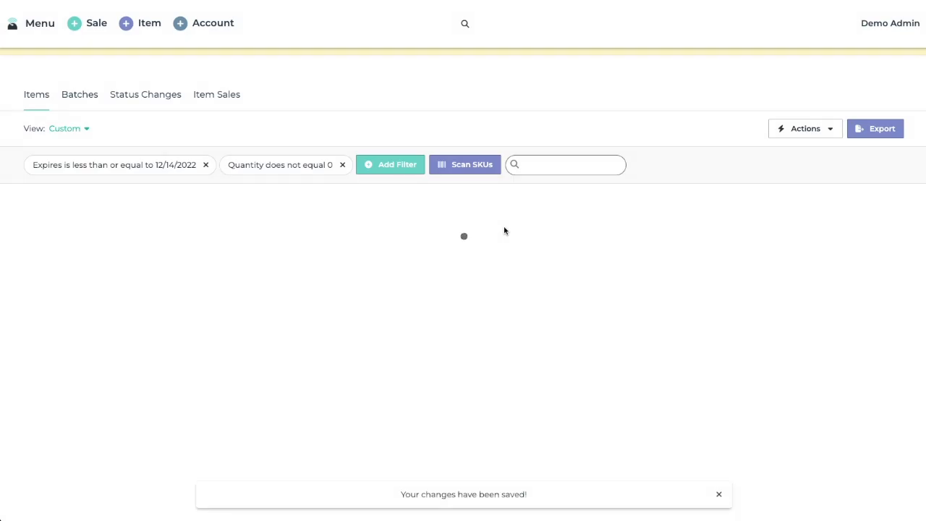